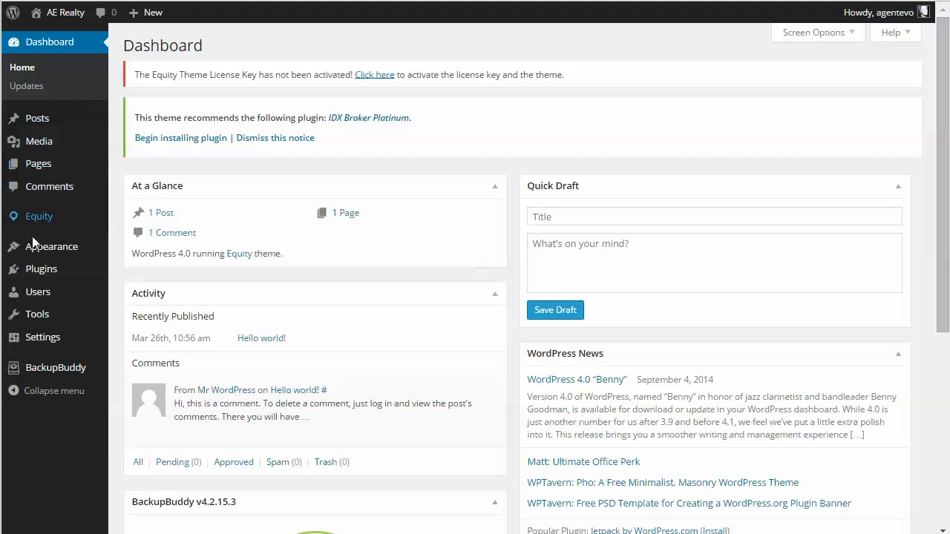
# Create a navigation menu named Menu 1 with the default Home and Sample Page items.
pyautogui.moveTo(32, 249)
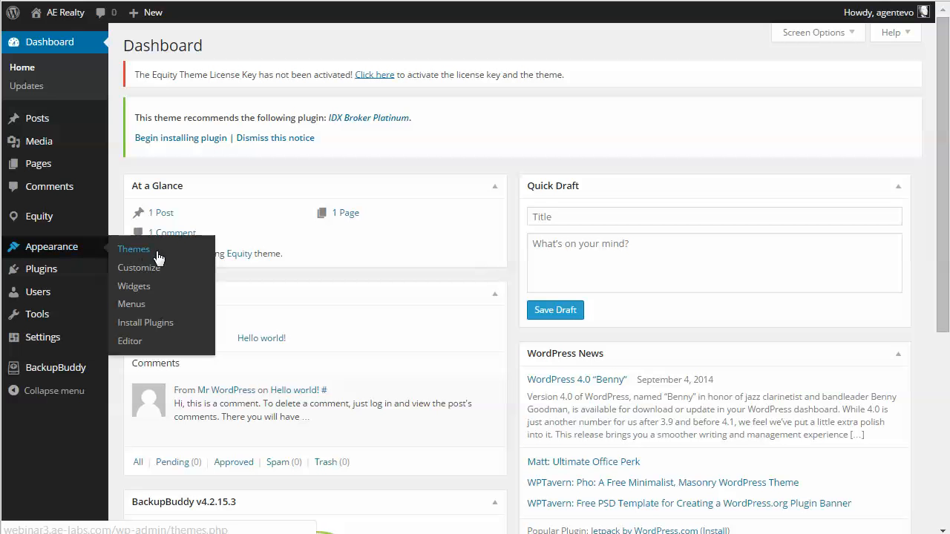
pyautogui.click(134, 304)
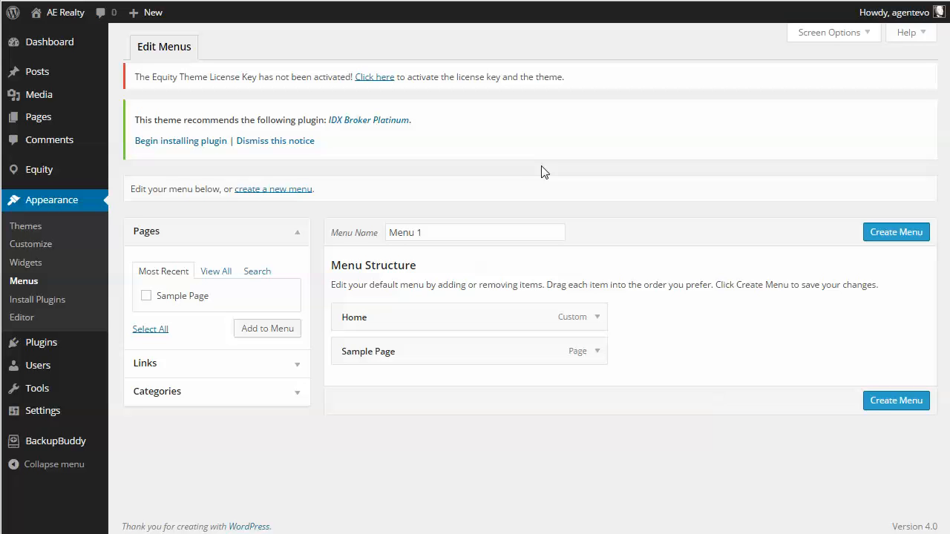
pyautogui.click(463, 234)
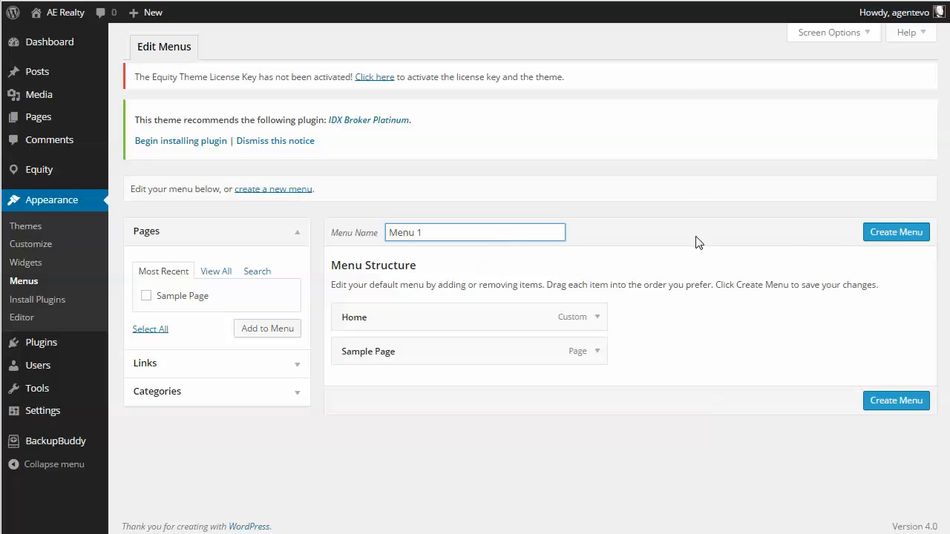
pyautogui.click(889, 236)
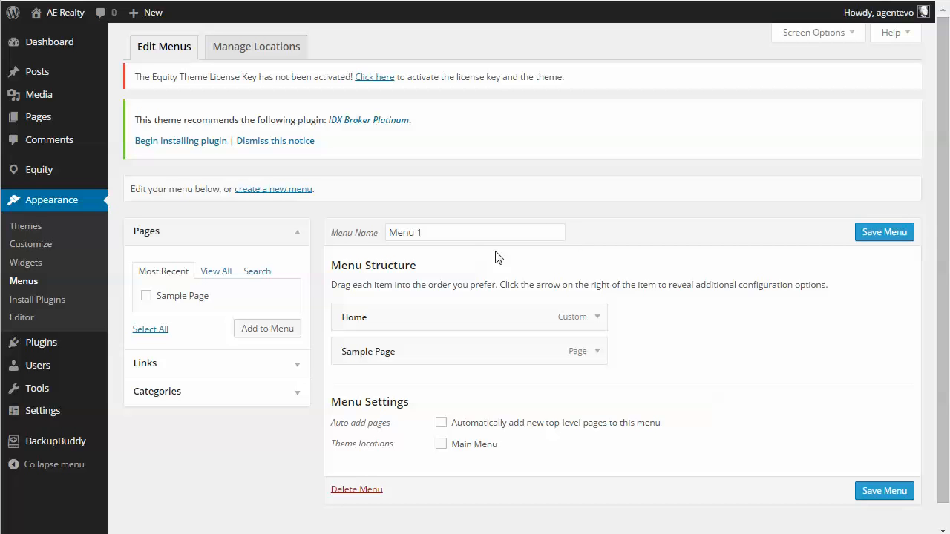
pyautogui.moveTo(458, 233); pyautogui.dragTo(394, 232)
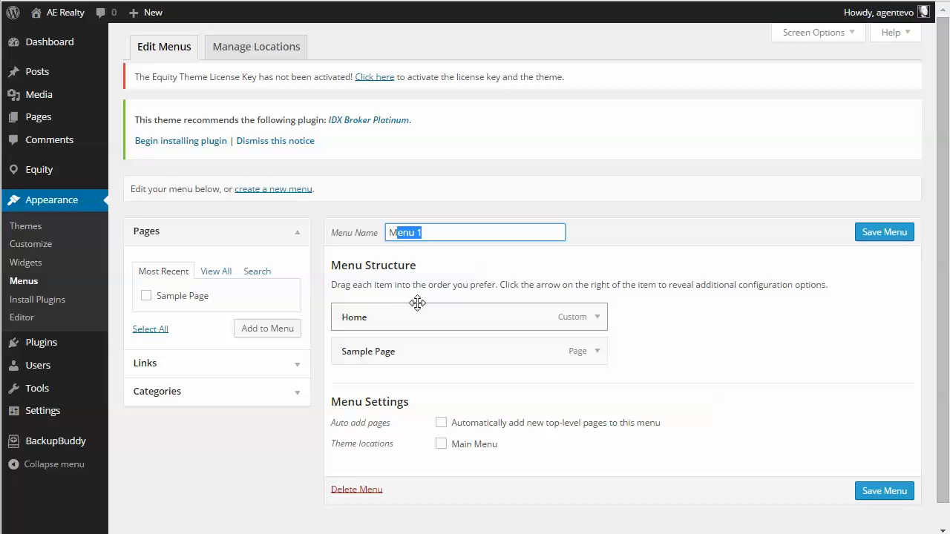
pyautogui.click(684, 338)
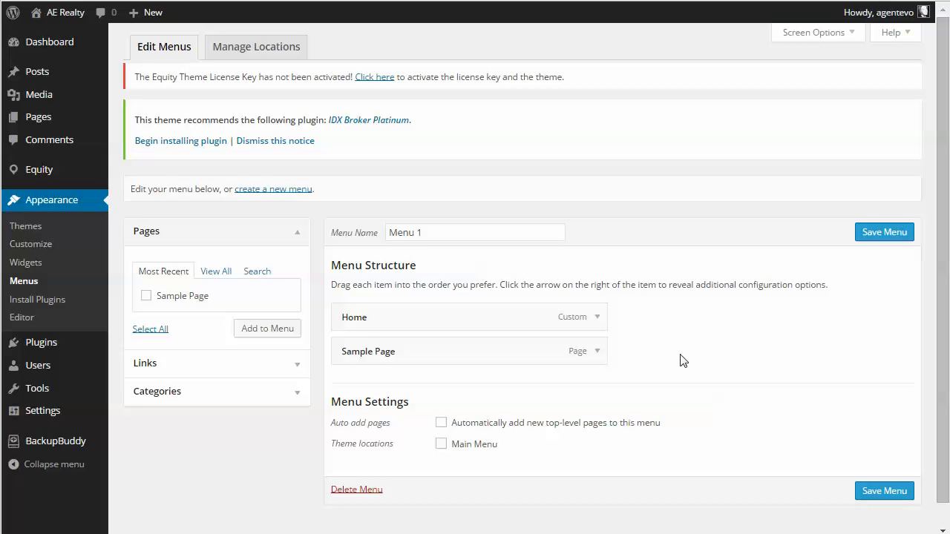
# Add another Sample Page entry to Menu 1 and save the menu.
pyautogui.click(146, 297)
pyautogui.click(299, 395)
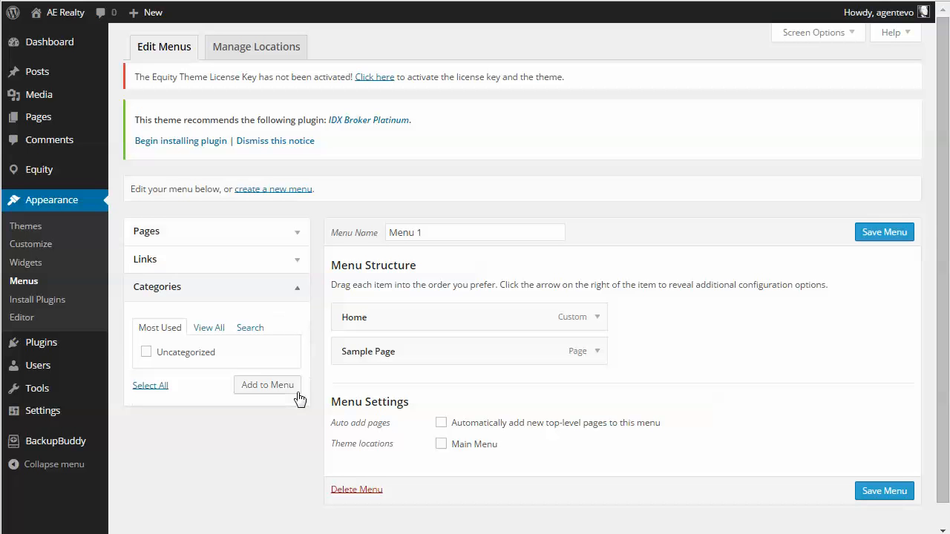
pyautogui.click(296, 264)
pyautogui.click(234, 303)
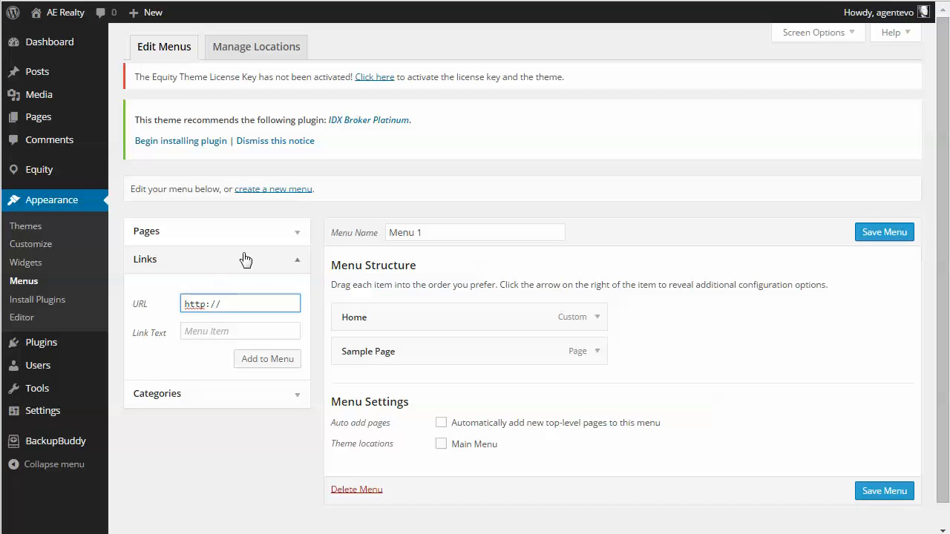
pyautogui.click(299, 237)
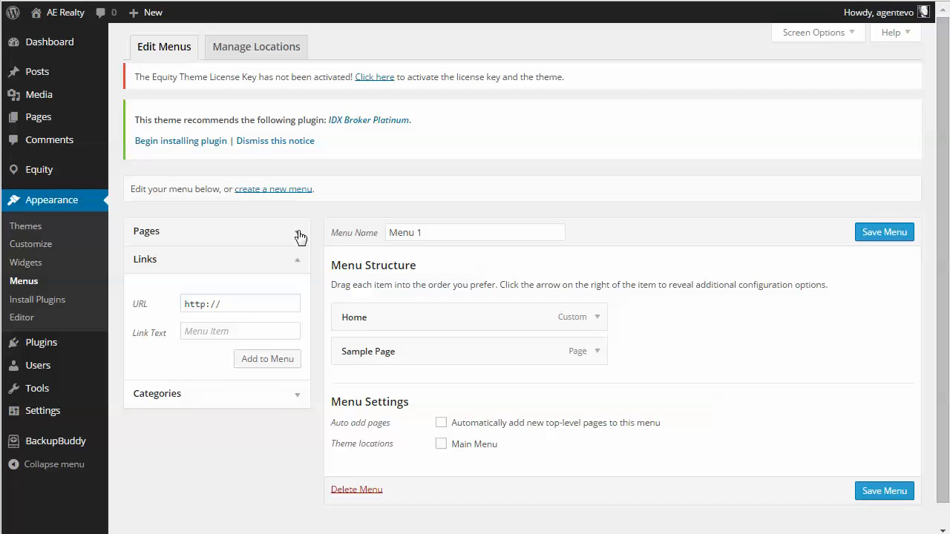
pyautogui.click(146, 296)
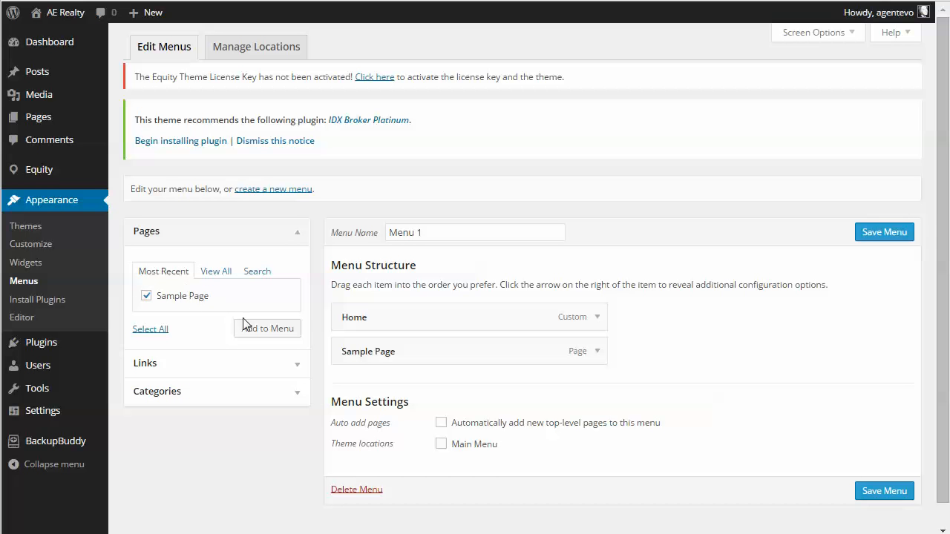
pyautogui.click(262, 331)
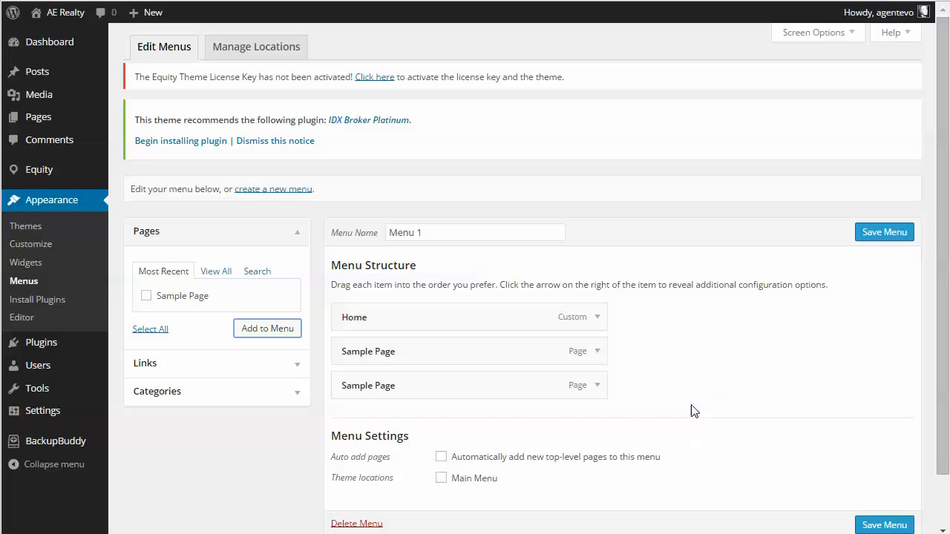
pyautogui.click(884, 233)
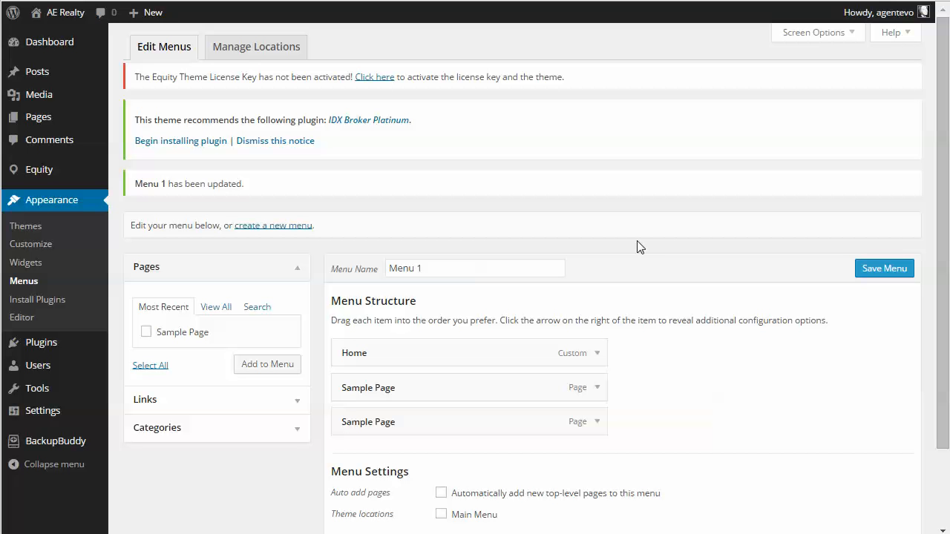
# Assign Menu 1 to the Main Menu theme location and save it.
pyautogui.scroll(-2, 709, 315)
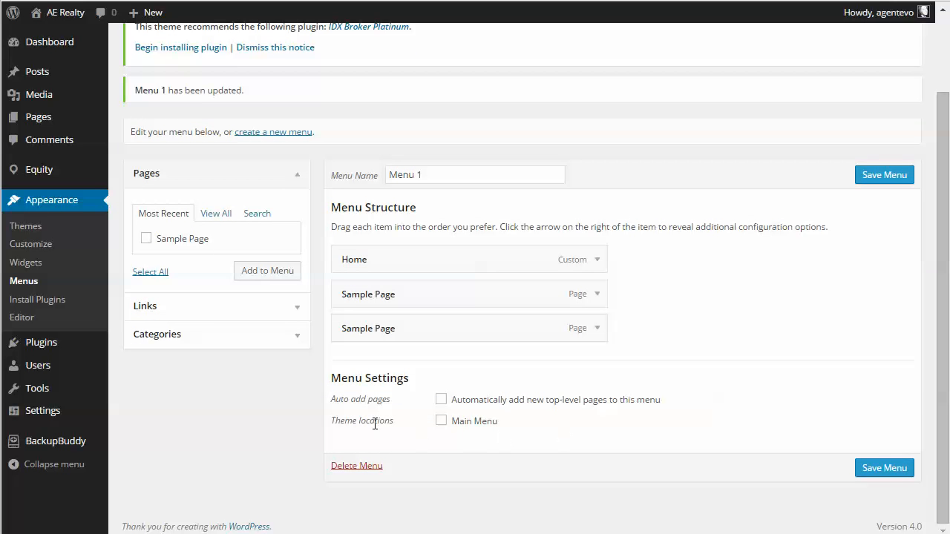
pyautogui.click(440, 421)
pyautogui.click(876, 469)
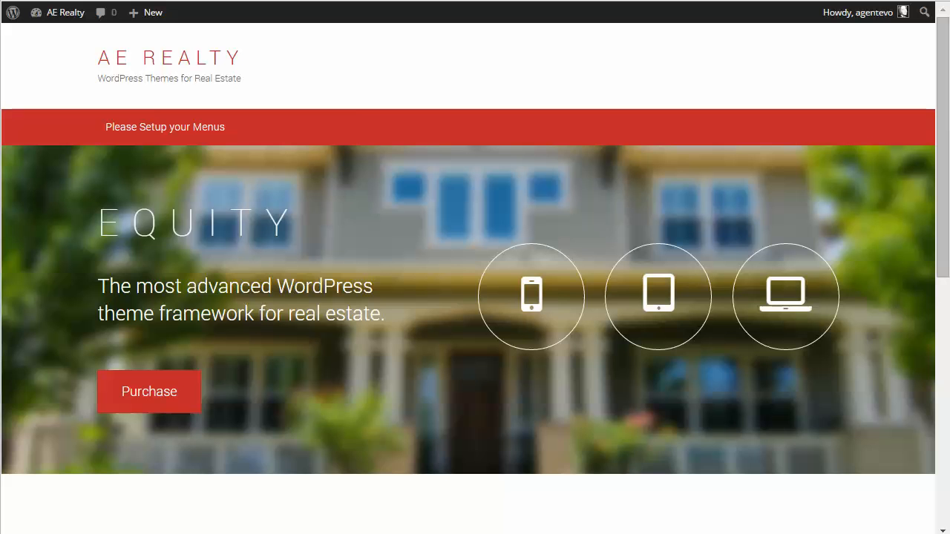
# View the site's front page and examine the Multi Level Menu's label and sub-items on the Equity Framework demo site.
pyautogui.click(223, 56)
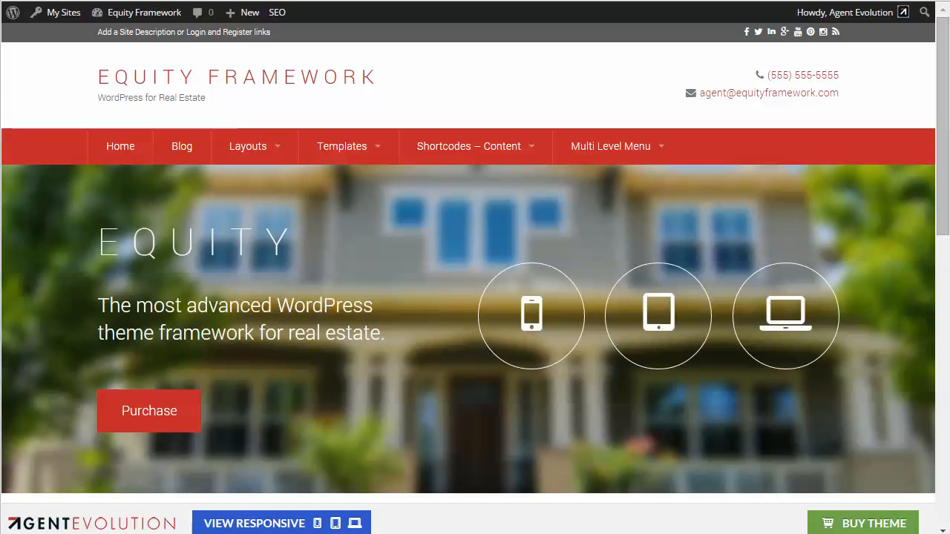
pyautogui.moveTo(634, 153)
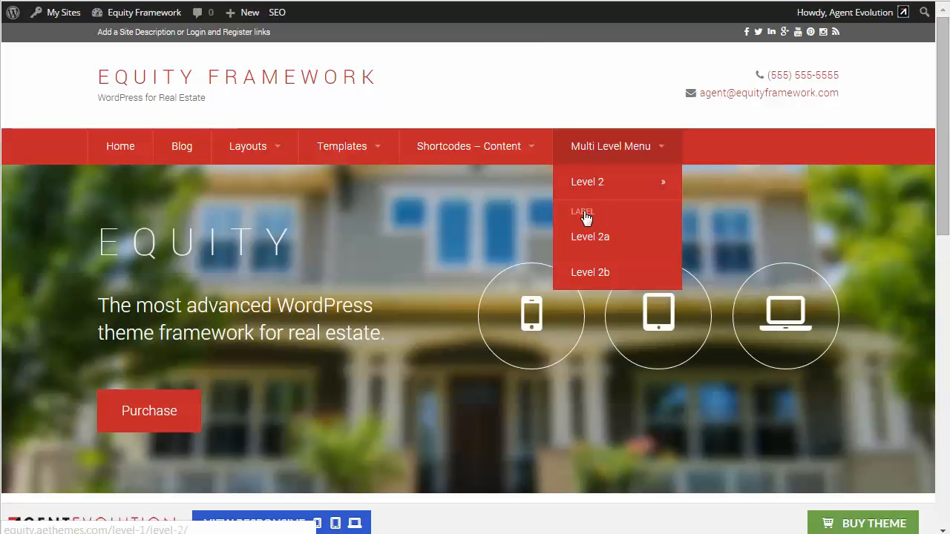
pyautogui.moveTo(624, 207)
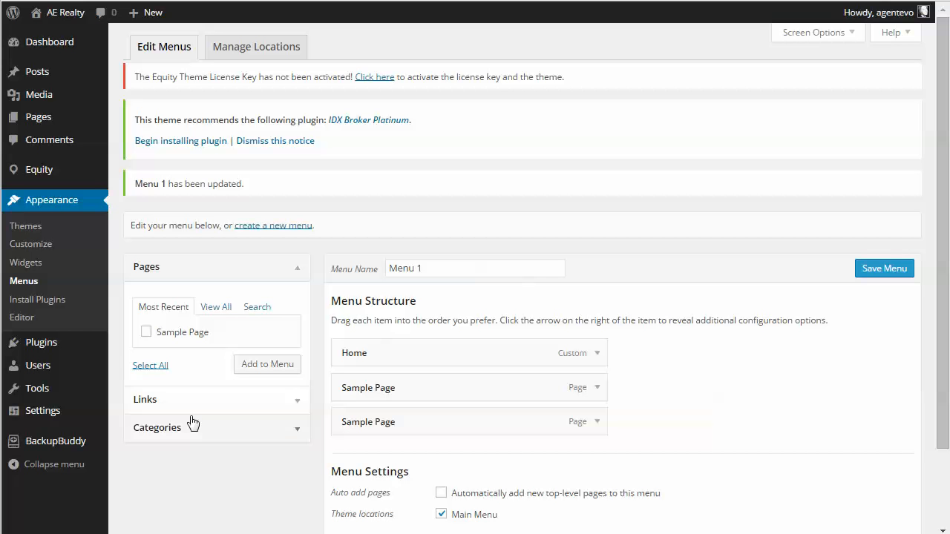
# Add a custom link with URL # and link text Sample Label to Menu 1, placing it between the two Sample Page items.
pyautogui.click(296, 406)
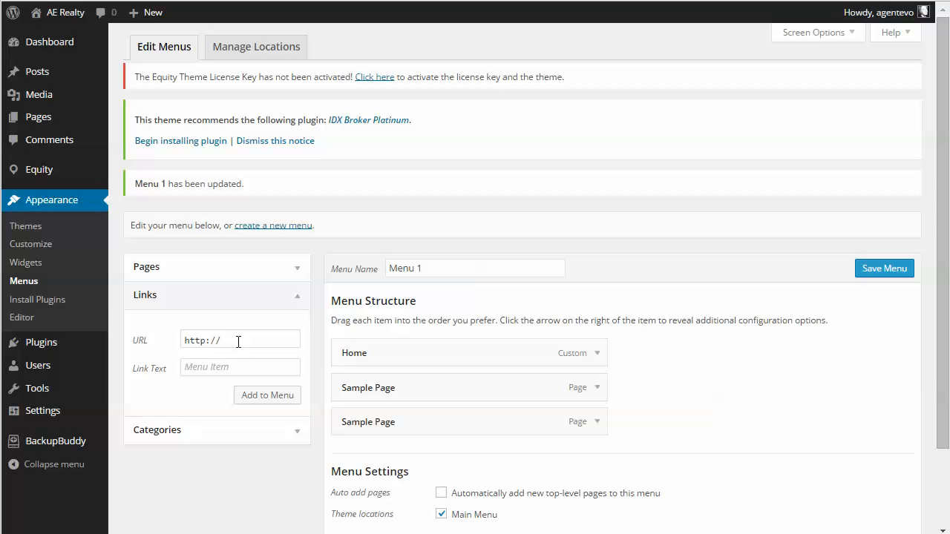
pyautogui.moveTo(239, 340); pyautogui.dragTo(181, 344)
pyautogui.write('#')
pyautogui.click(196, 367)
pyautogui.write('Sample Label')
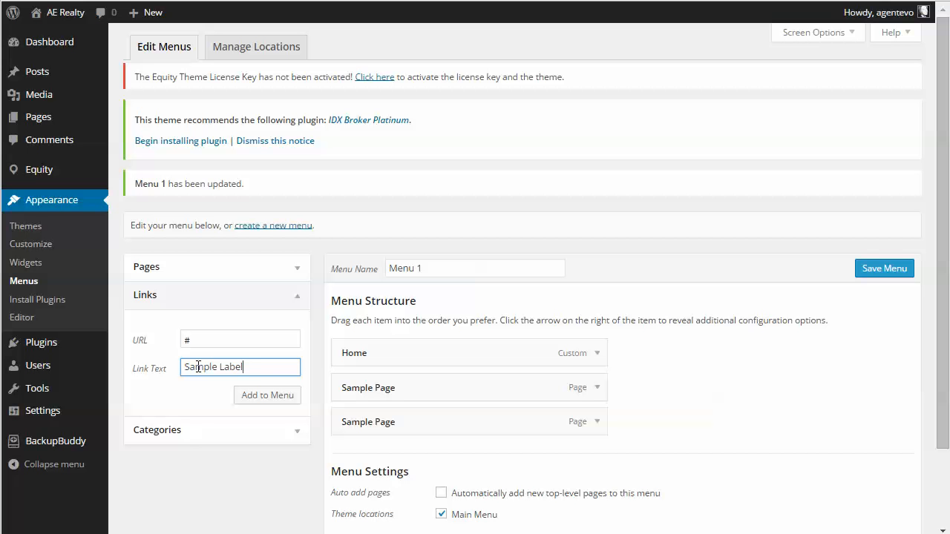
pyautogui.click(256, 395)
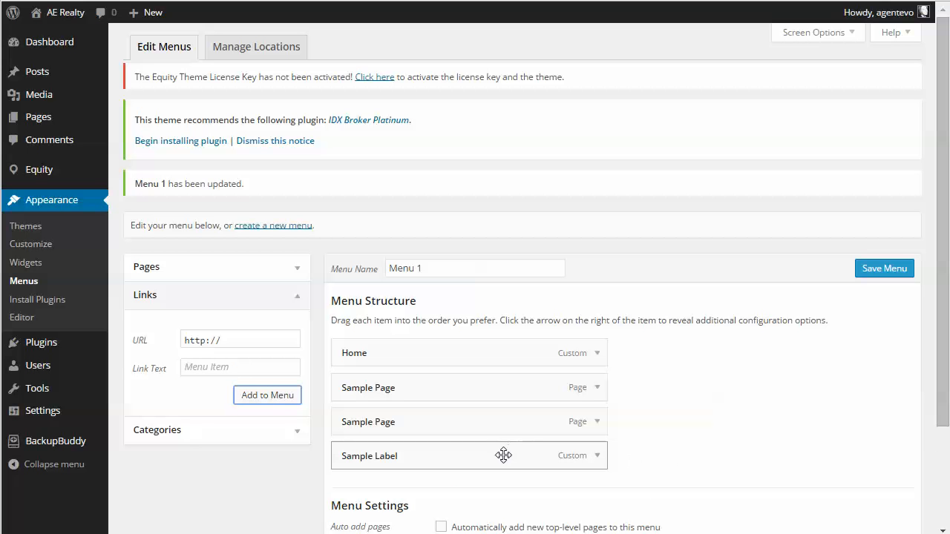
pyautogui.moveTo(503, 453); pyautogui.dragTo(502, 420)
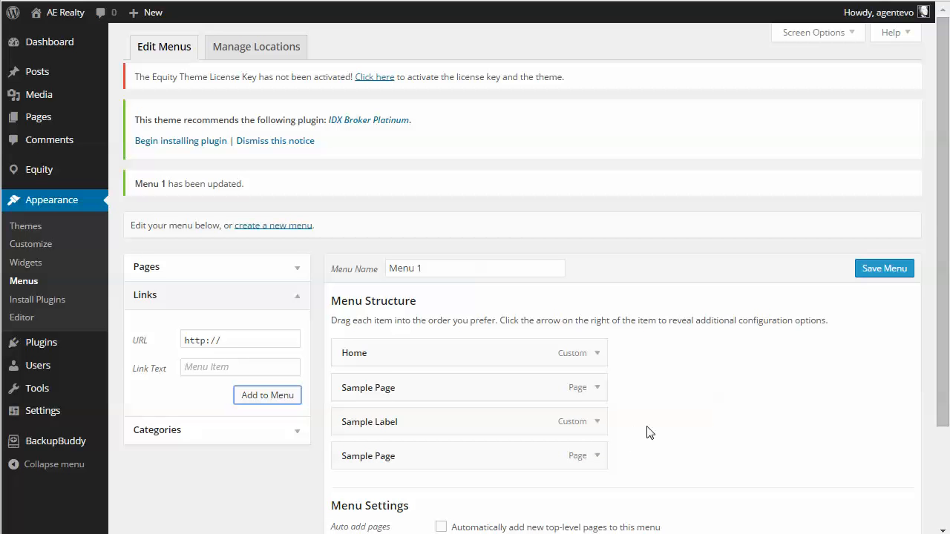
# Expand the Sample Label item's settings and check the CSS Classes option among the advanced menu properties.
pyautogui.scroll(-3, 666, 423)
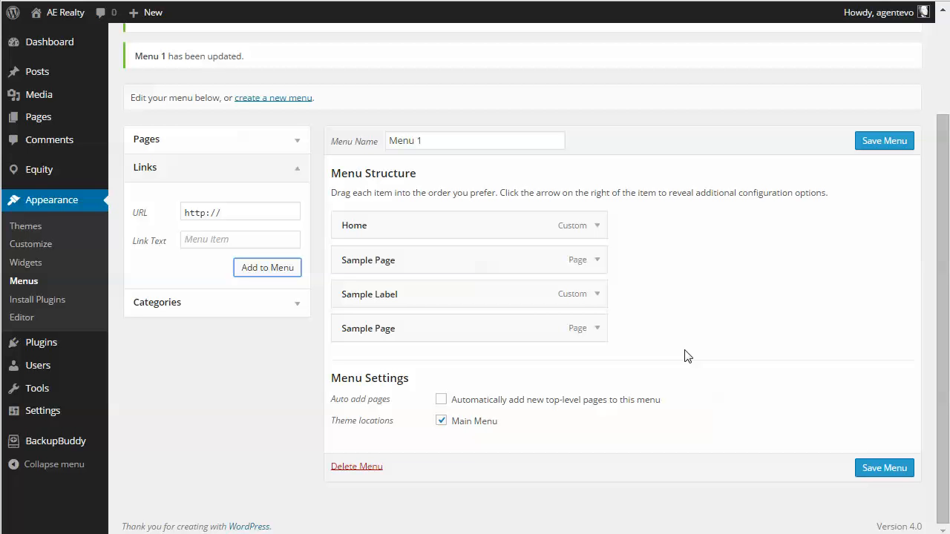
pyautogui.click(596, 296)
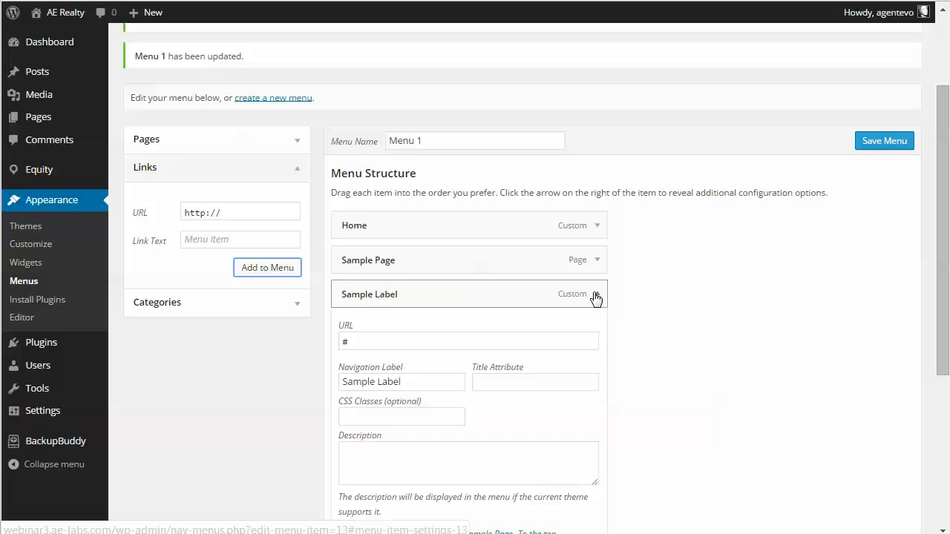
pyautogui.click(354, 416)
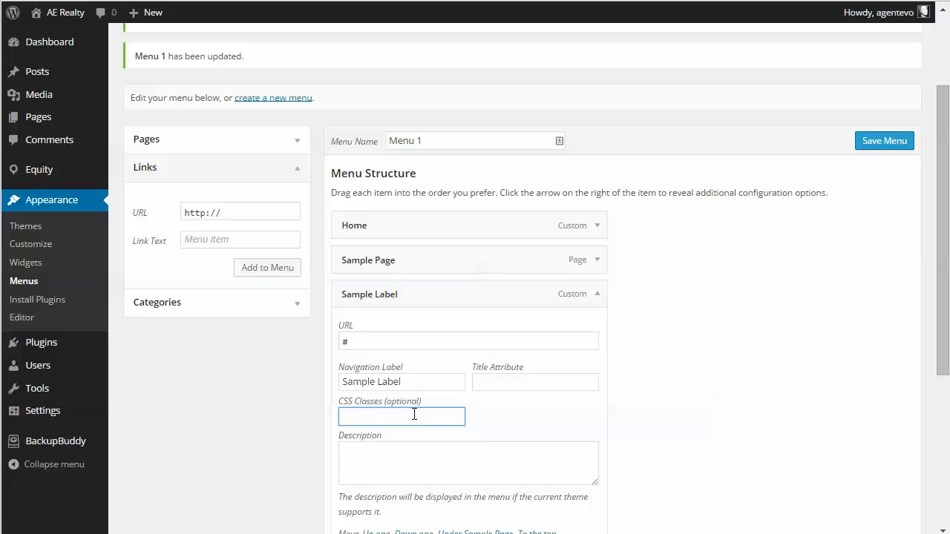
pyautogui.scroll(1, 772, 302)
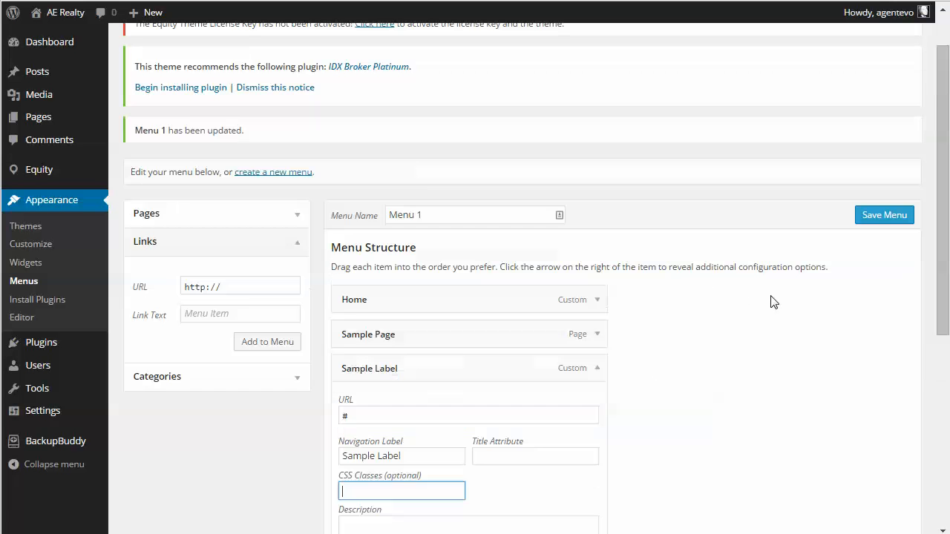
pyautogui.scroll(1, 773, 301)
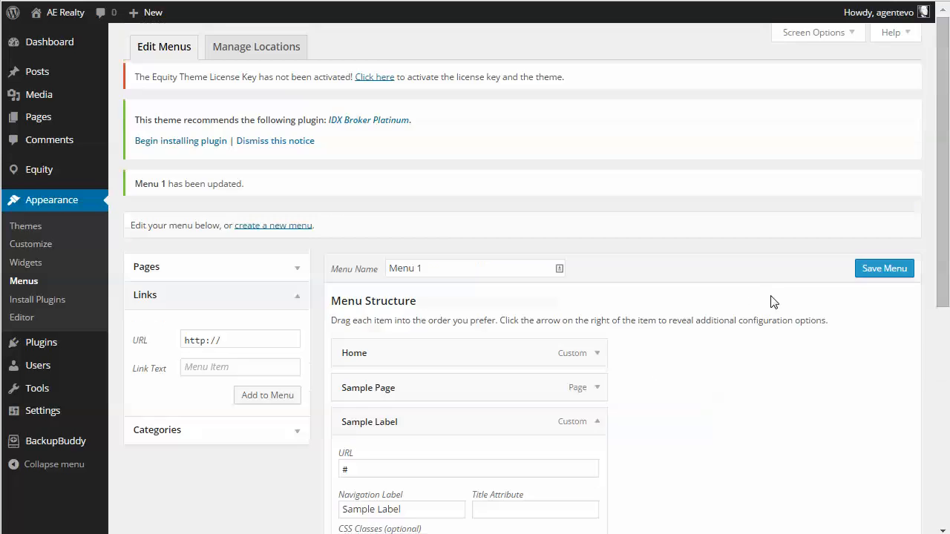
pyautogui.click(815, 35)
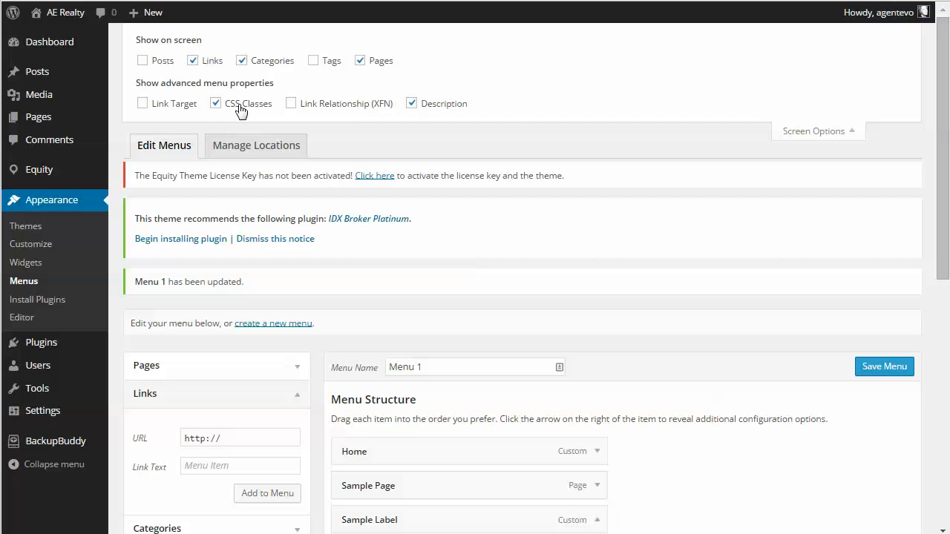
pyautogui.click(829, 139)
pyautogui.scroll(-2, 715, 318)
pyautogui.scroll(-1, 719, 321)
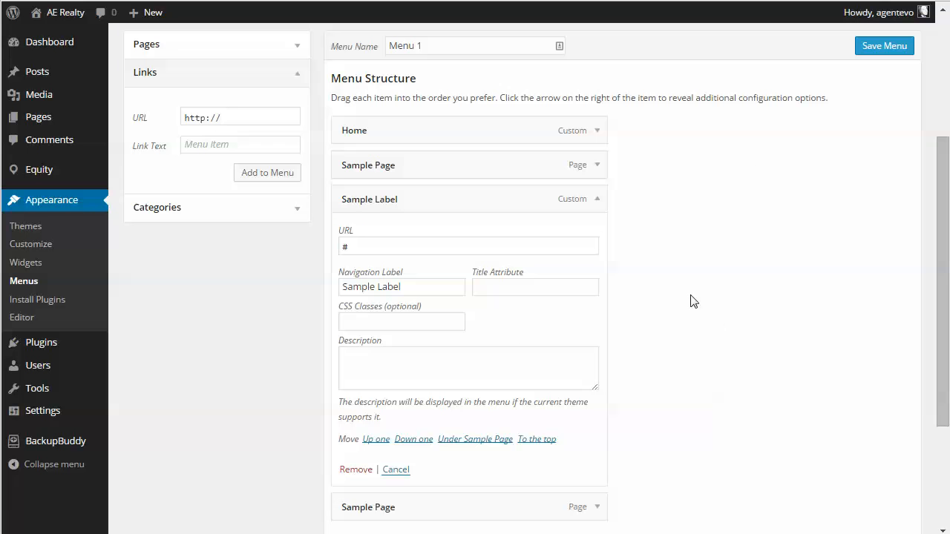
# Set the Sample Label item's CSS class to label and save the menu.
pyautogui.click(344, 322)
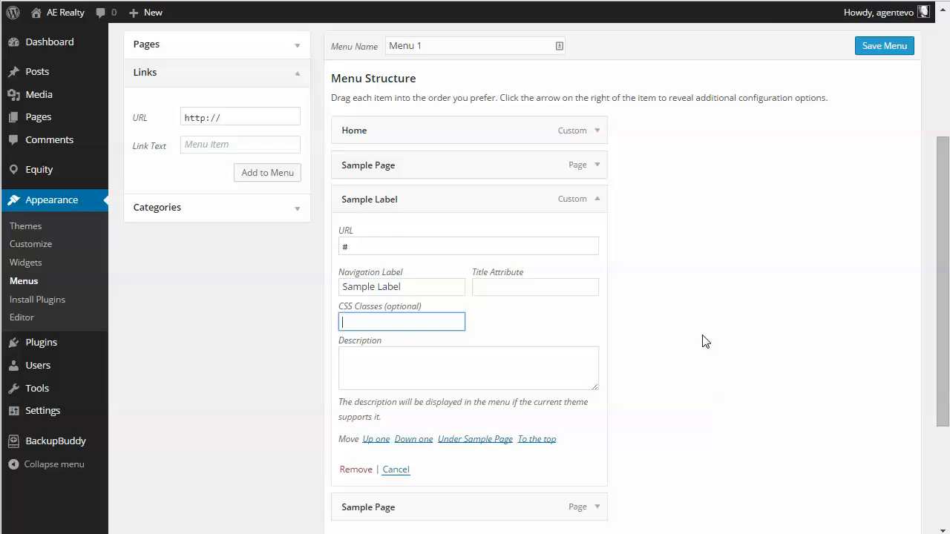
pyautogui.write('1abel')
pyautogui.scroll(-3, 755, 331)
pyautogui.click(885, 498)
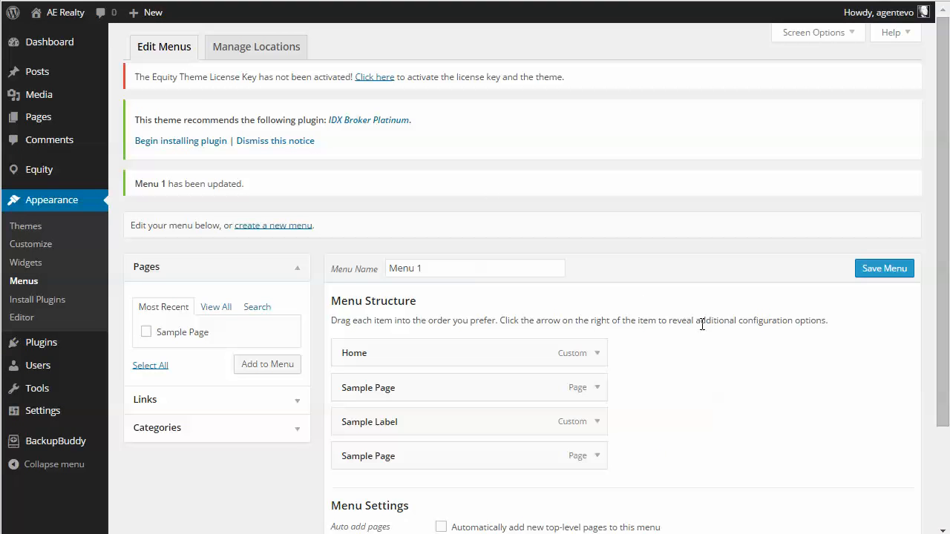
# Place Sample Label directly below Home with both Sample Page items nested under it, save the menu and refresh the site.
pyautogui.scroll(-3, 702, 325)
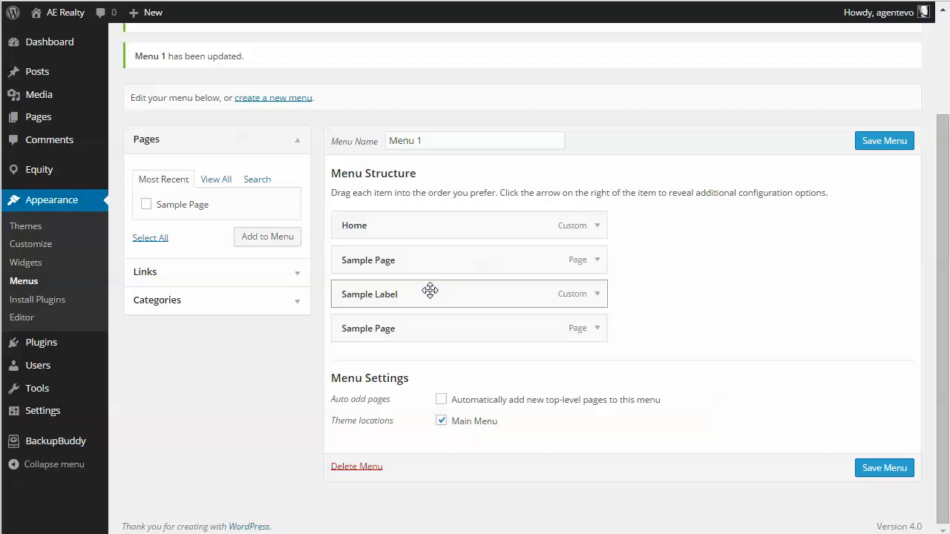
pyautogui.moveTo(430, 290); pyautogui.dragTo(433, 291)
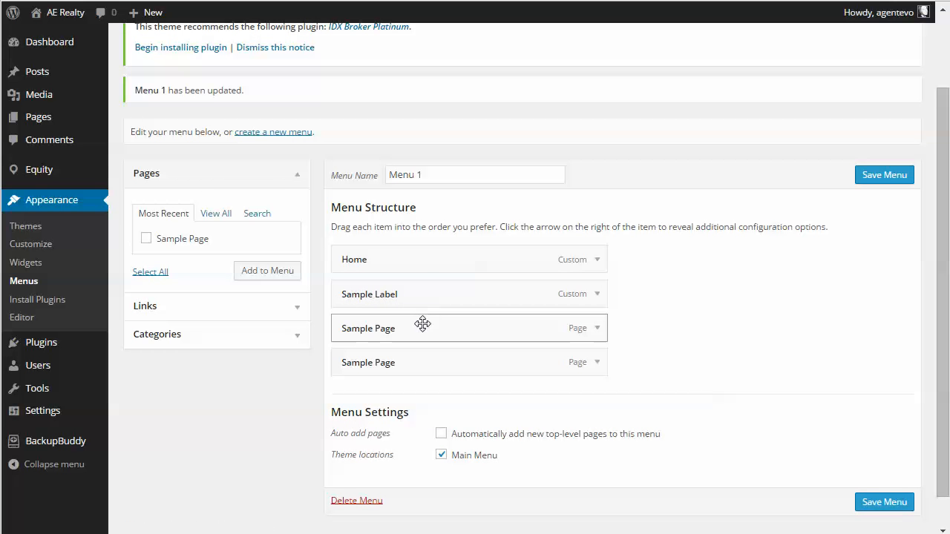
pyautogui.moveTo(424, 322); pyautogui.dragTo(443, 326)
pyautogui.moveTo(394, 363); pyautogui.dragTo(425, 361)
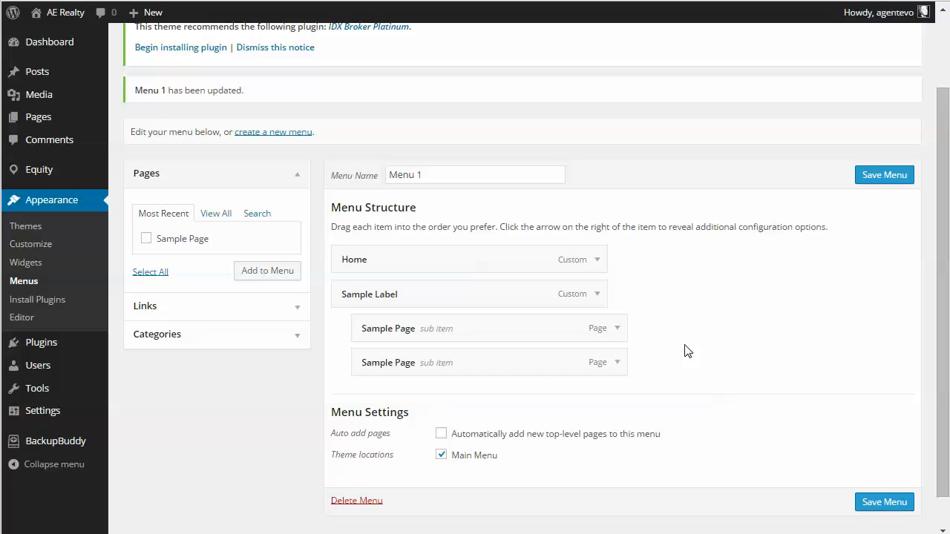
pyautogui.click(875, 175)
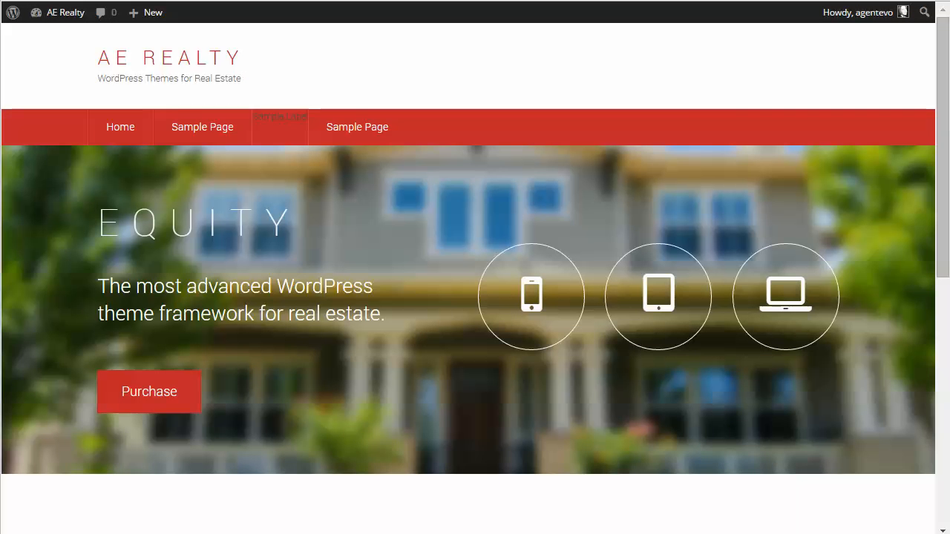
pyautogui.press('F5')
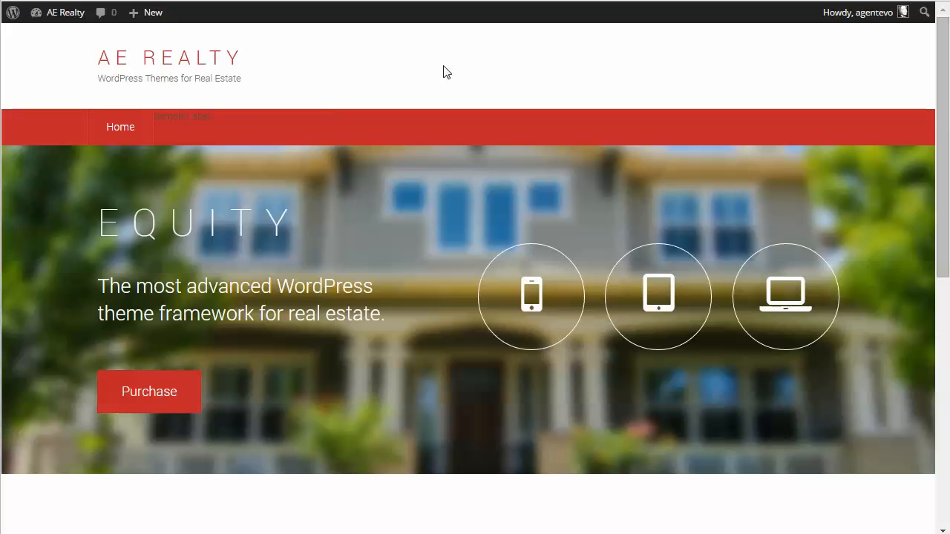
# Move one Sample Page to the top level below Home, nest Sample Label and the other Sample Page under it, and save Menu 1.
pyautogui.moveTo(194, 123)
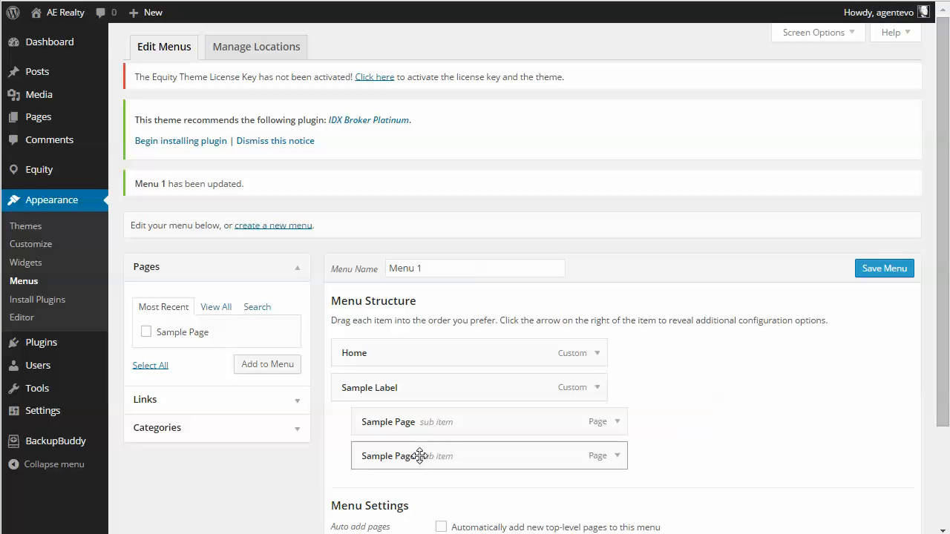
pyautogui.moveTo(416, 421); pyautogui.dragTo(416, 394)
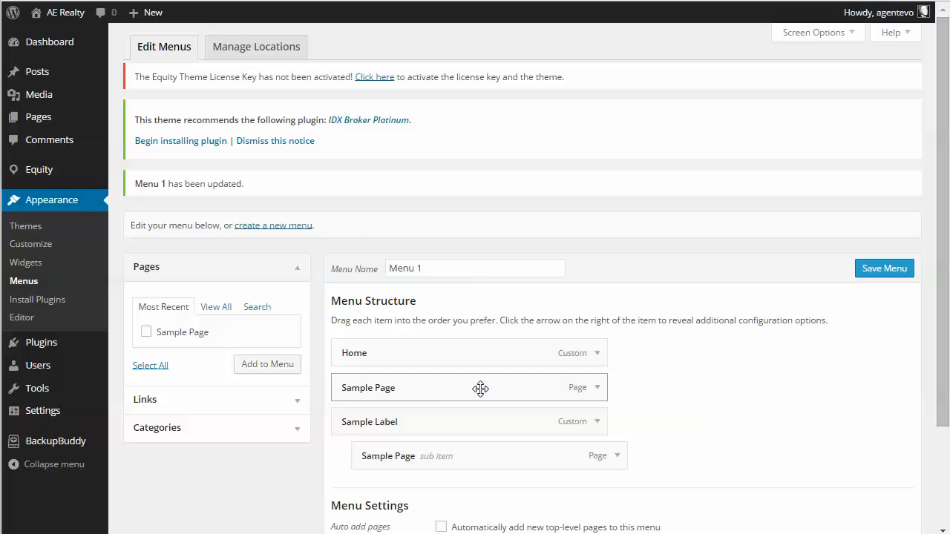
pyautogui.moveTo(397, 422); pyautogui.dragTo(420, 422)
pyautogui.moveTo(462, 456); pyautogui.dragTo(443, 455)
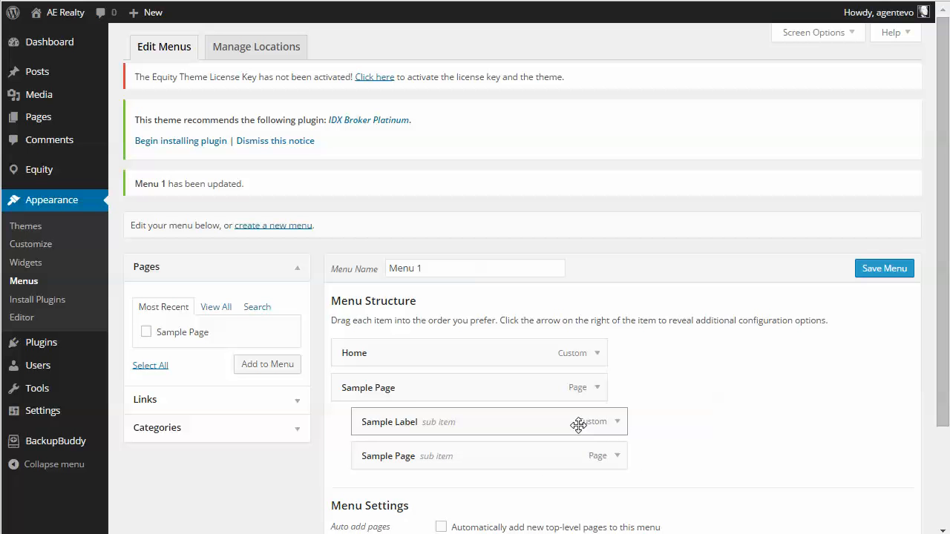
pyautogui.click(877, 274)
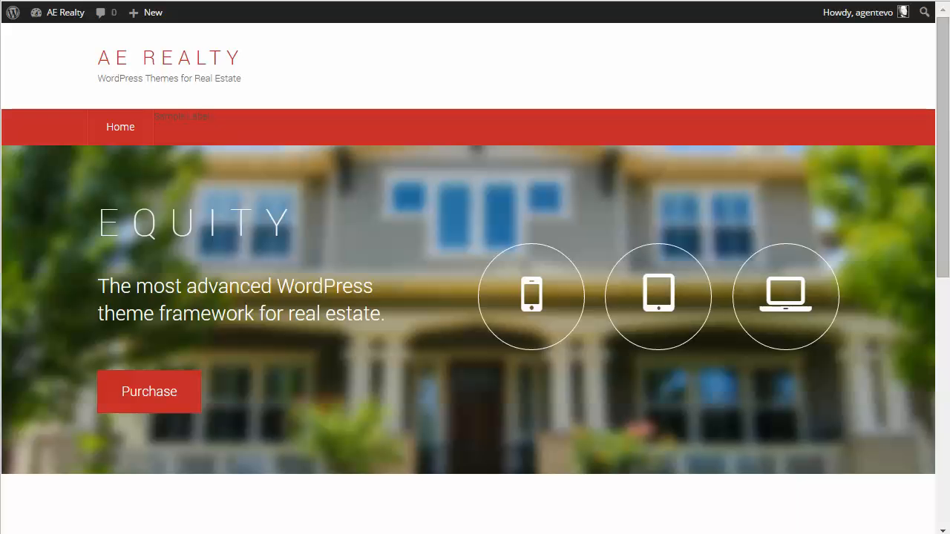
# Refresh the site, examine the Sample Page dropdown in the navigation bar, and return to the menu editor.
pyautogui.press('F5')
pyautogui.moveTo(219, 136)
pyautogui.hotkey('ctrl', 'Tab')
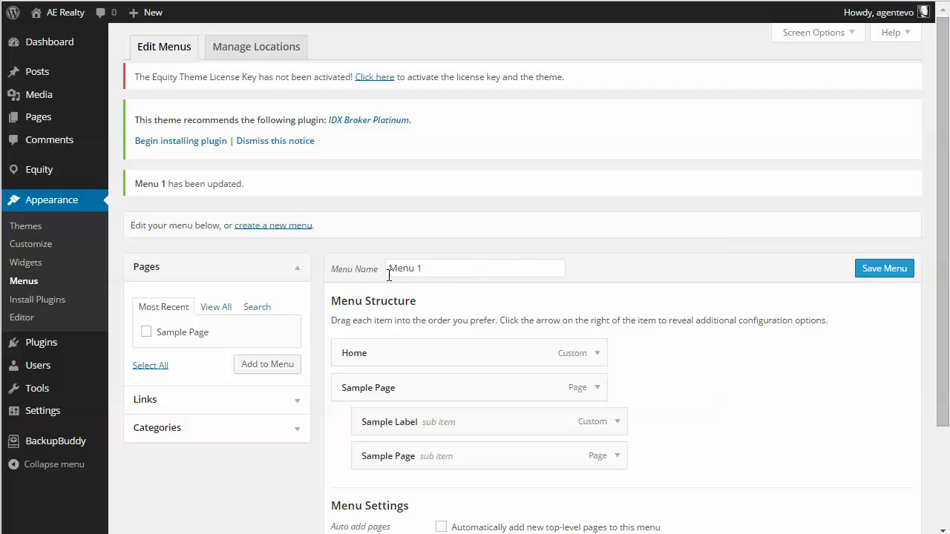
# Add another Sample Page to Menu 1 and nest it as the last sub-item under the top-level Sample Page.
pyautogui.click(147, 333)
pyautogui.click(271, 365)
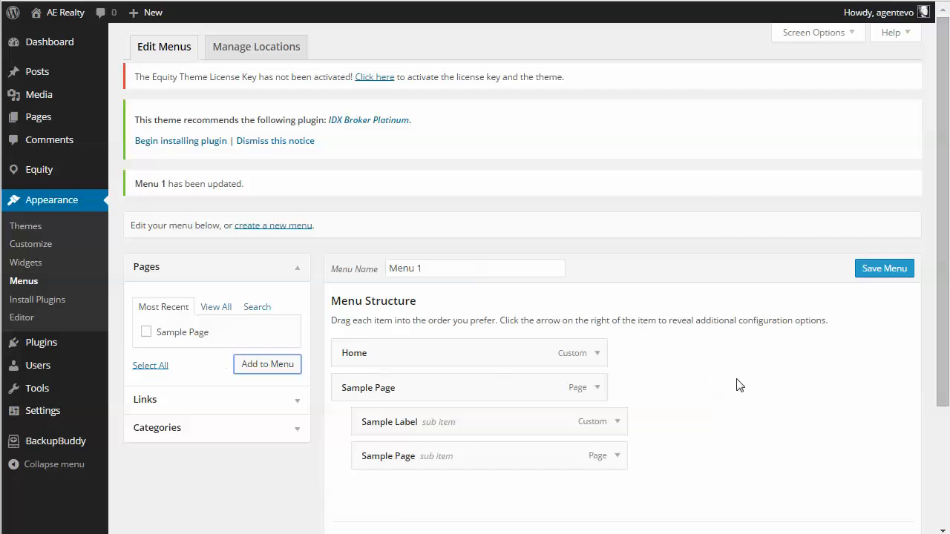
pyautogui.scroll(-2, 742, 383)
pyautogui.moveTo(408, 339); pyautogui.dragTo(431, 362)
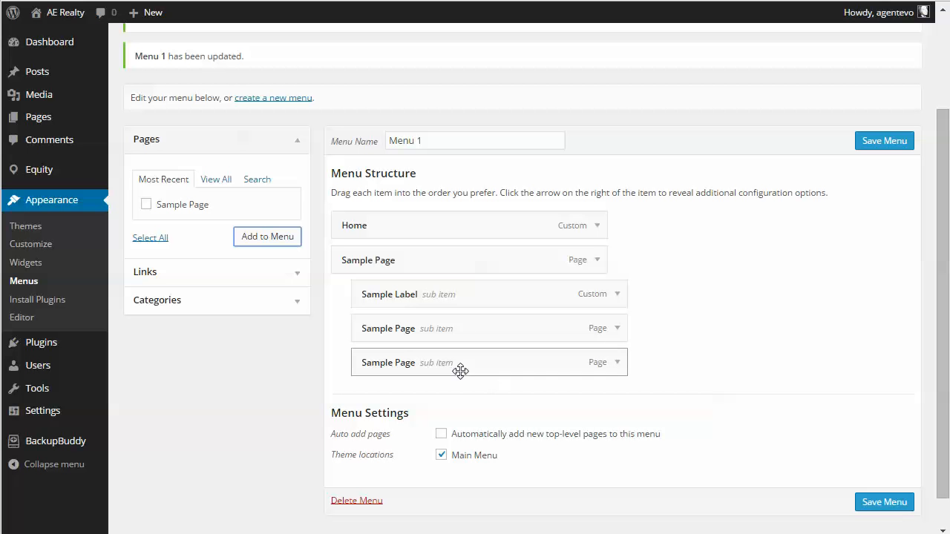
# Add a custom link with URL # and link text divider, placing it as a sub-item between the two nested Sample Page items.
pyautogui.click(297, 275)
pyautogui.moveTo(222, 213); pyautogui.dragTo(170, 209)
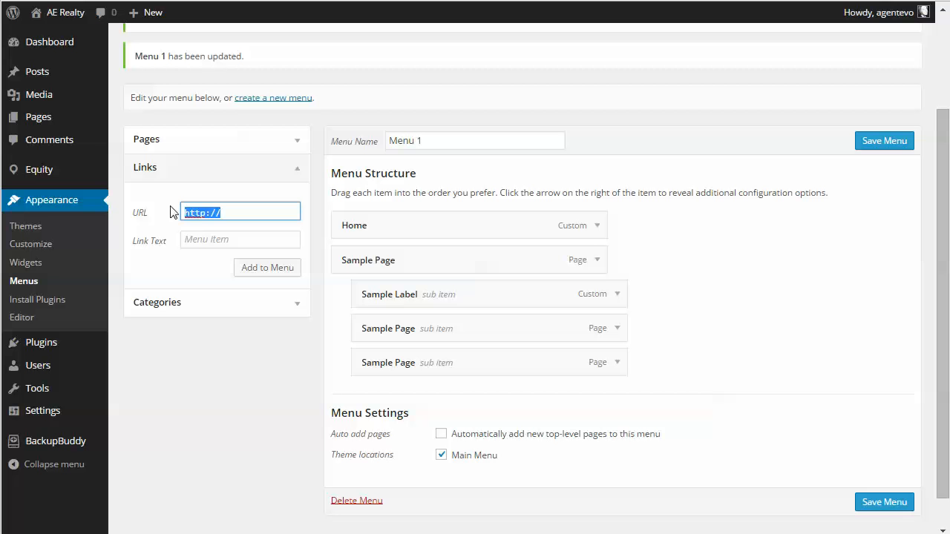
pyautogui.write('#')
pyautogui.click(210, 241)
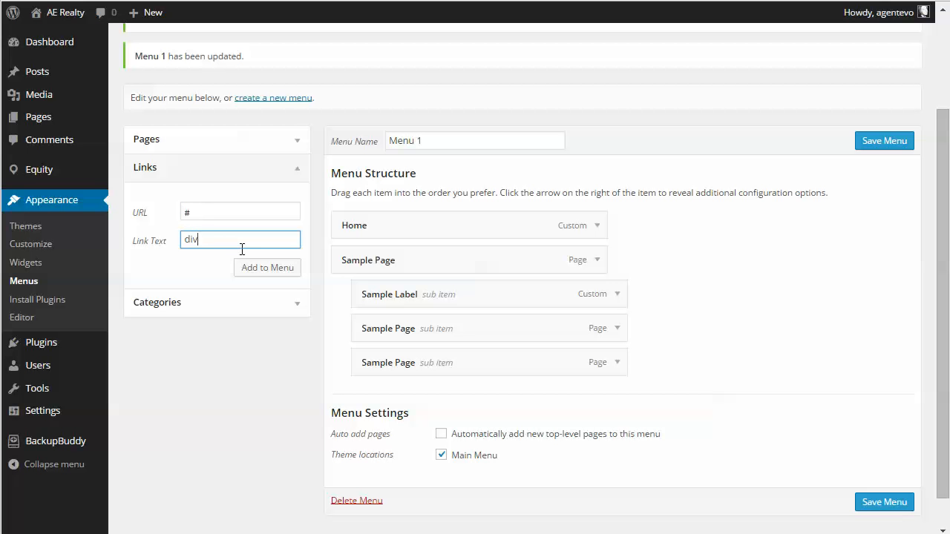
pyautogui.click(256, 267)
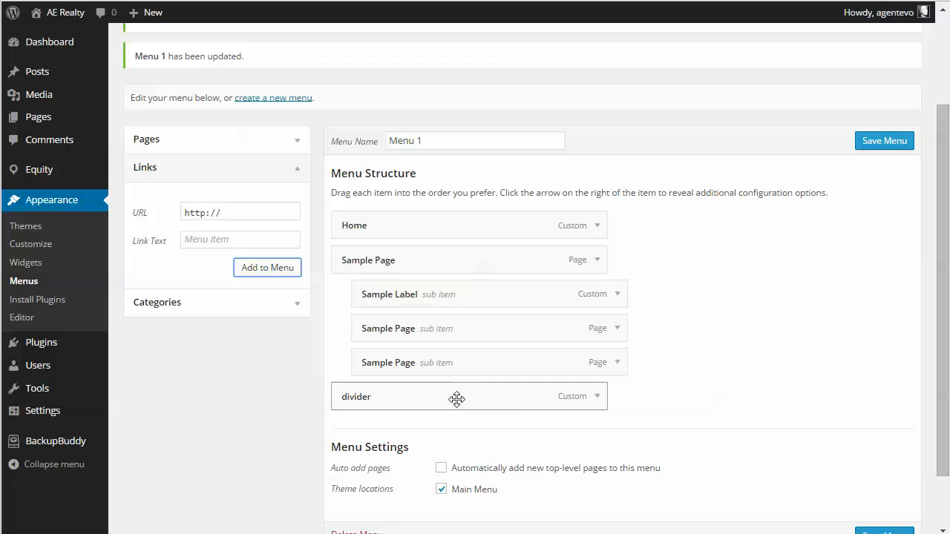
pyautogui.moveTo(456, 398); pyautogui.dragTo(478, 364)
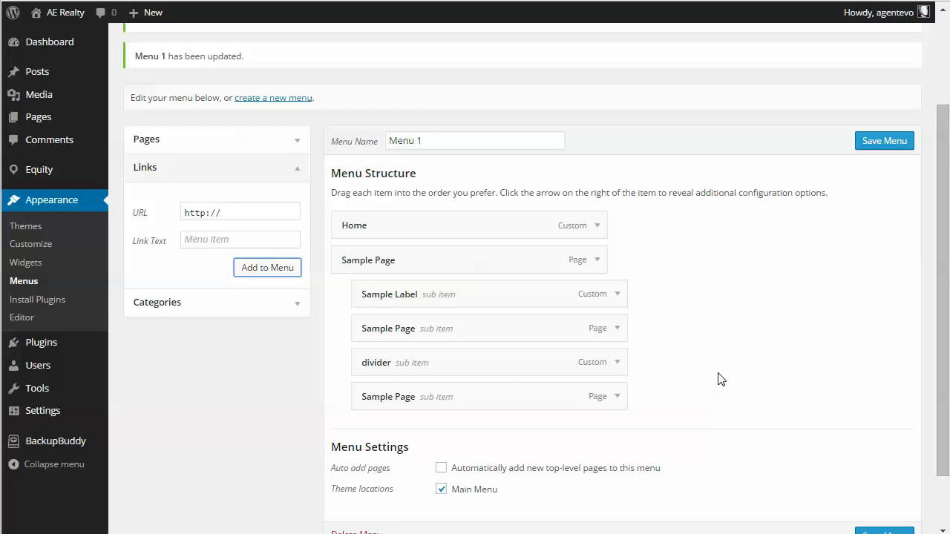
# Set the divider item's CSS class to divider and save the menu.
pyautogui.scroll(-2, 725, 373)
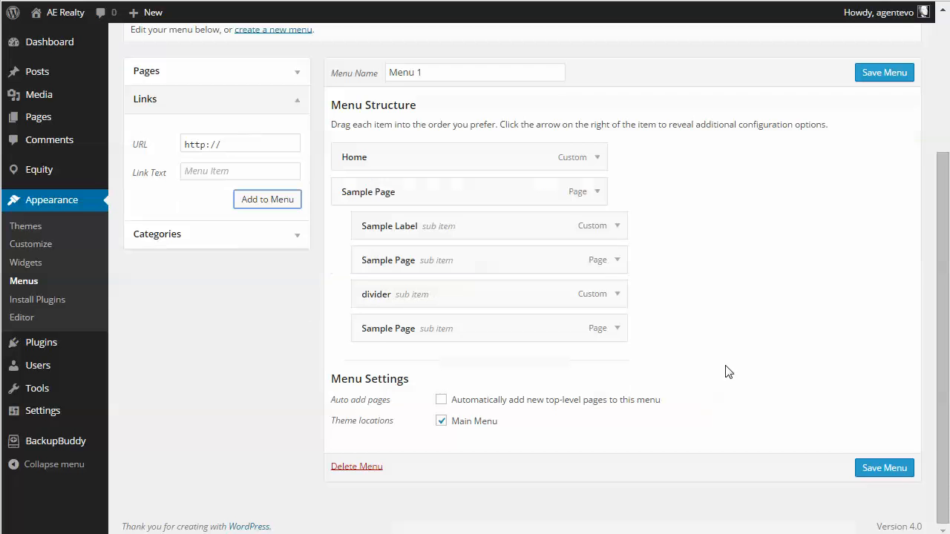
pyautogui.click(617, 296)
pyautogui.click(374, 417)
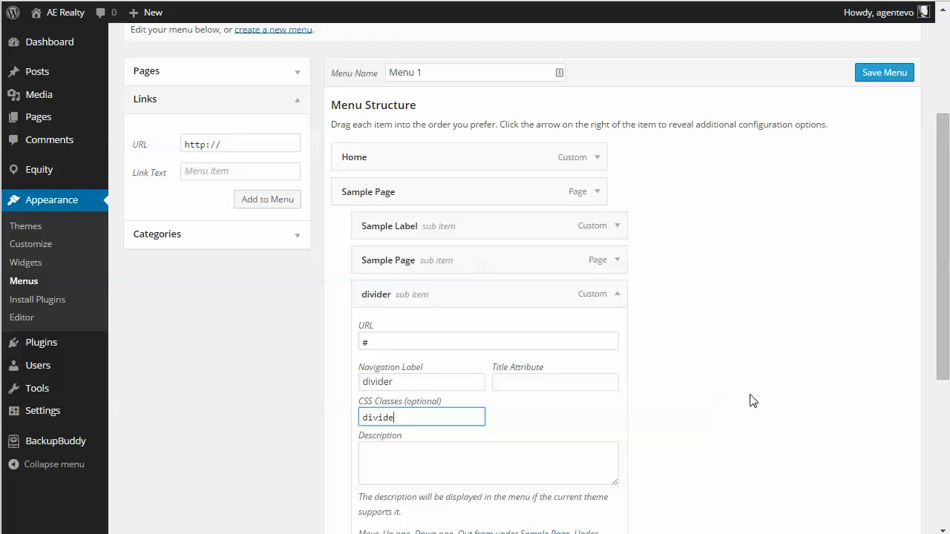
pyautogui.scroll(-3, 786, 342)
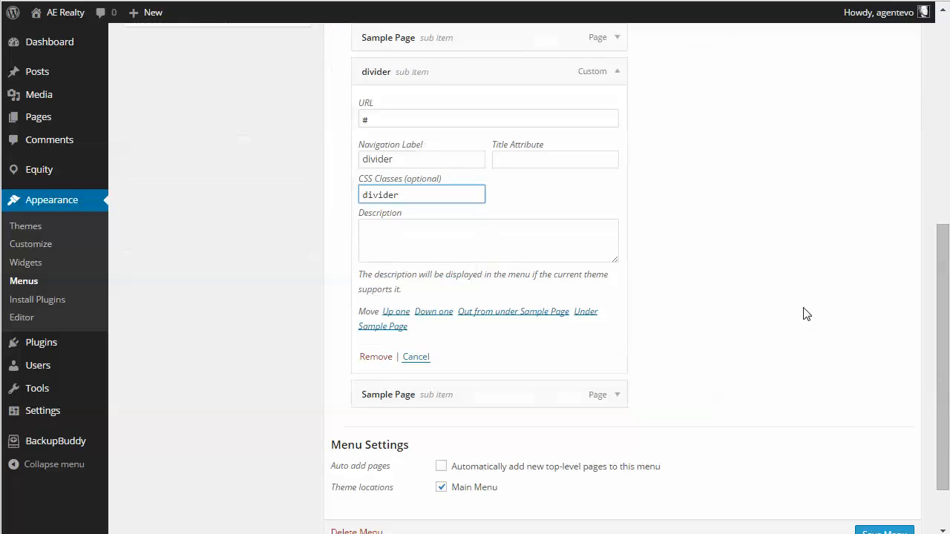
pyautogui.scroll(-1, 812, 319)
pyautogui.click(882, 468)
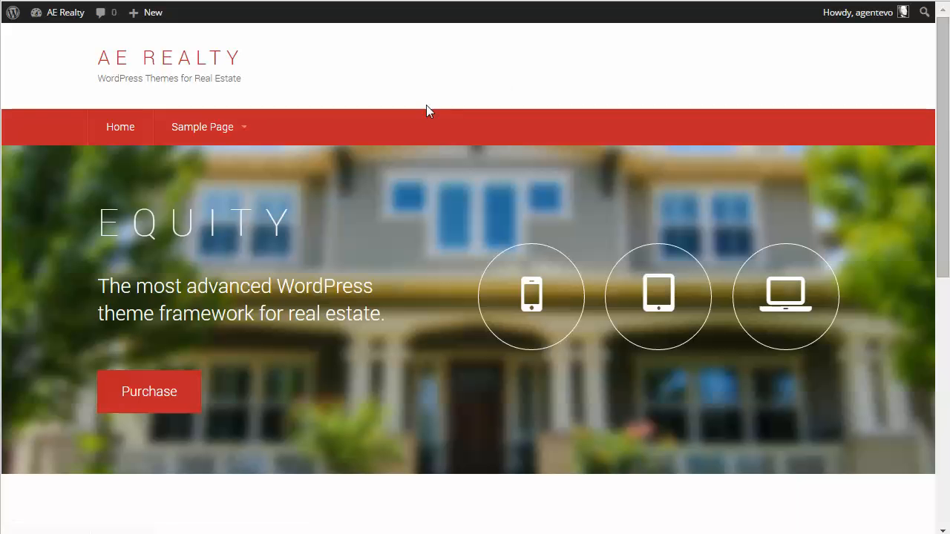
# Examine how the divider and label are displayed in the Sample Page dropdown on the AE Realty site.
pyautogui.moveTo(213, 137)
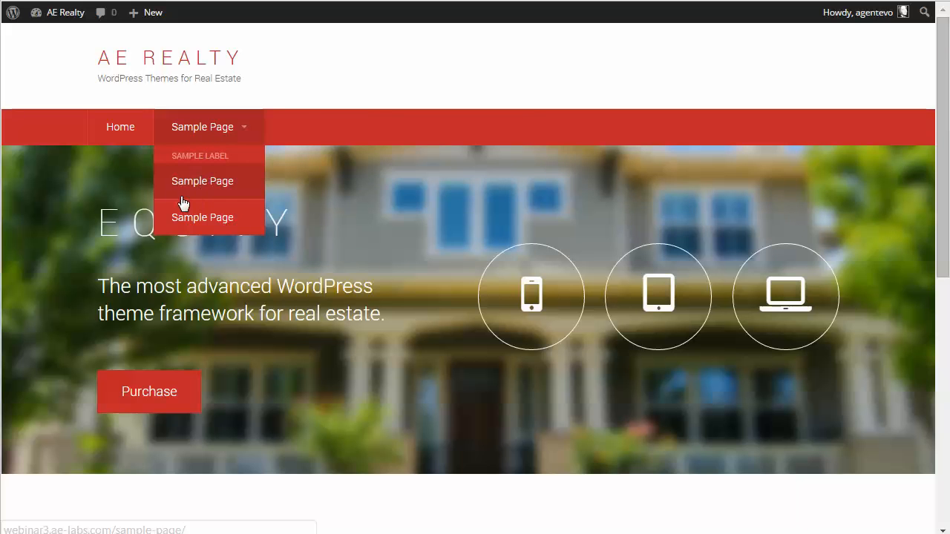
pyautogui.scroll(-1, 190, 202)
pyautogui.scroll(1, 249, 182)
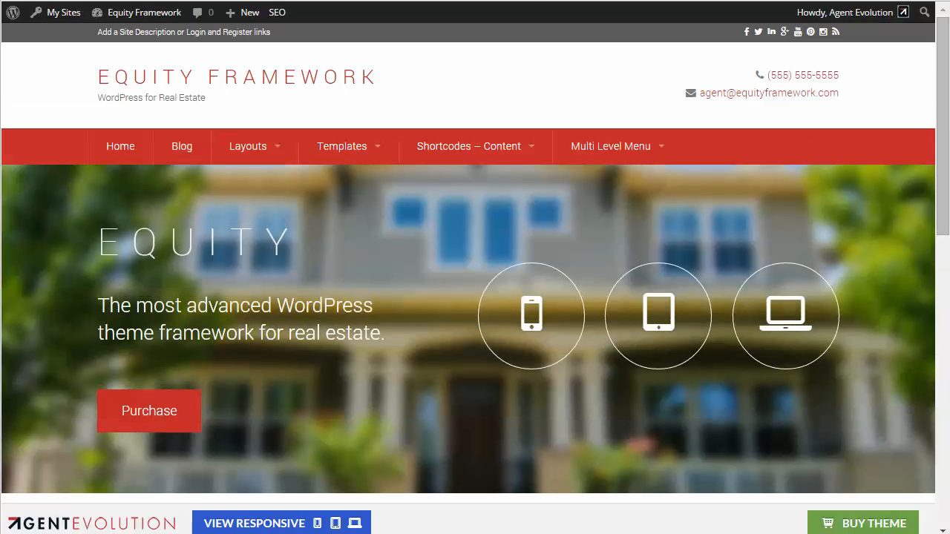
# On the Equity Framework demo site, examine the Multi Level Menu dropdown and its nested Level 2 submenu.
pyautogui.moveTo(659, 153)
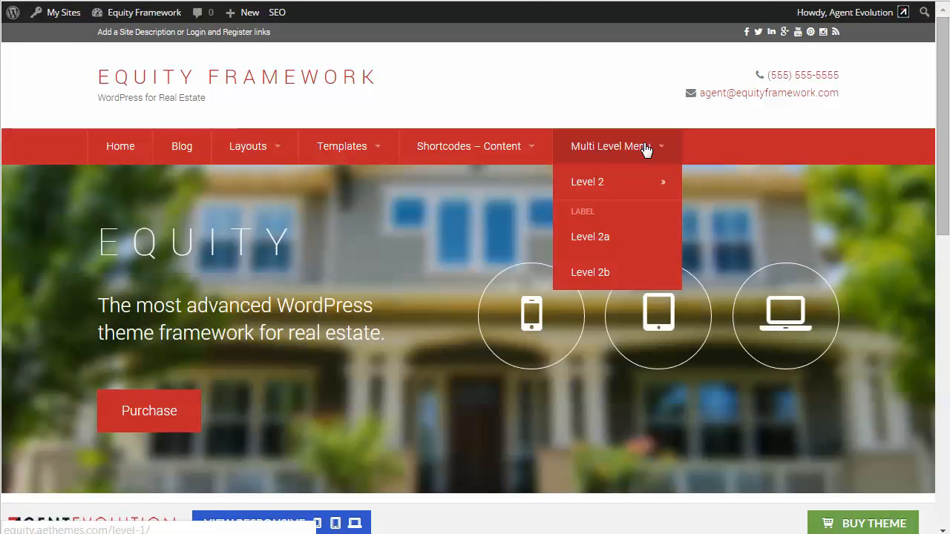
pyautogui.moveTo(621, 186)
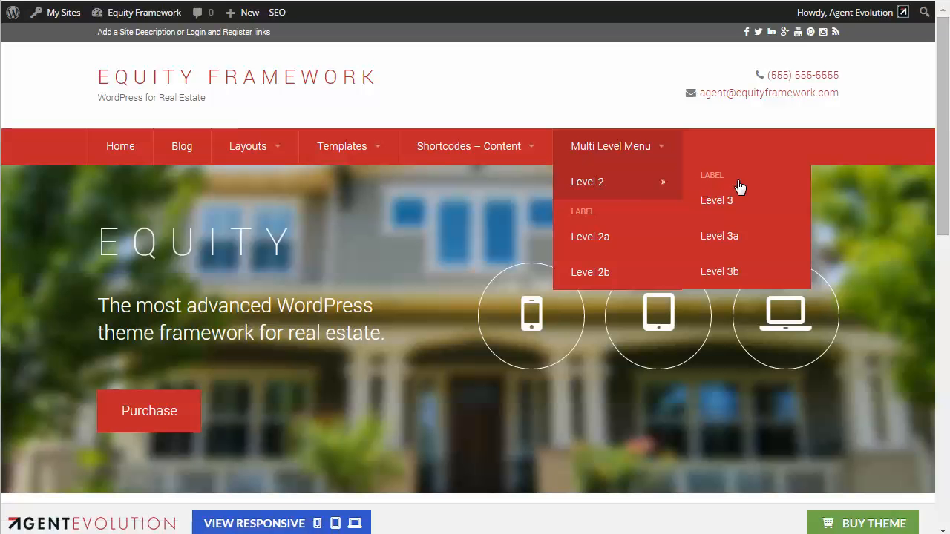